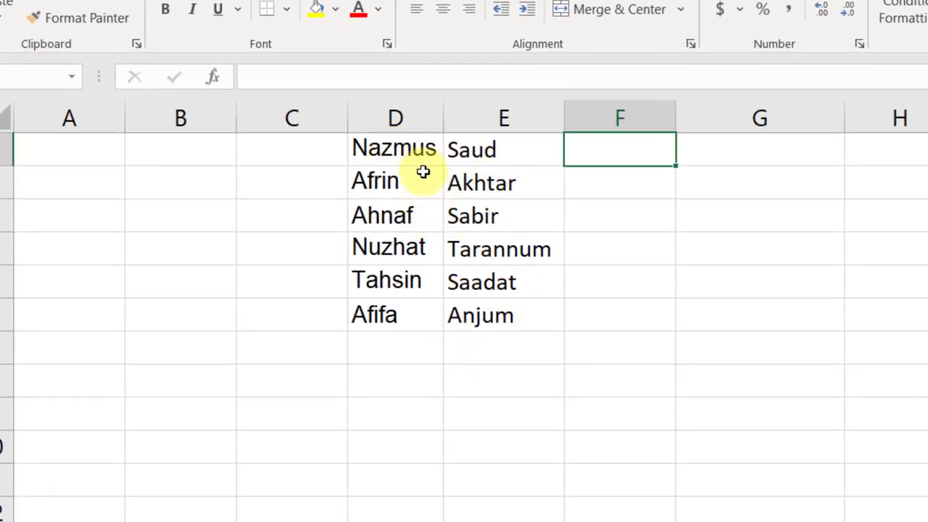
# Step: Select the first-name and last-name lists, then the first person's two names
pyautogui.moveTo(400, 148); pyautogui.dragTo(400, 312)
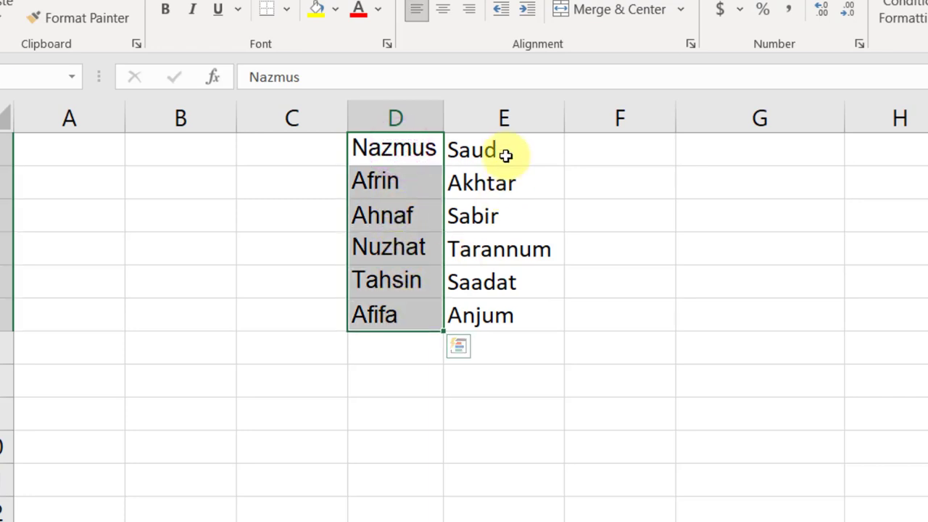
pyautogui.moveTo(506, 150); pyautogui.dragTo(507, 323)
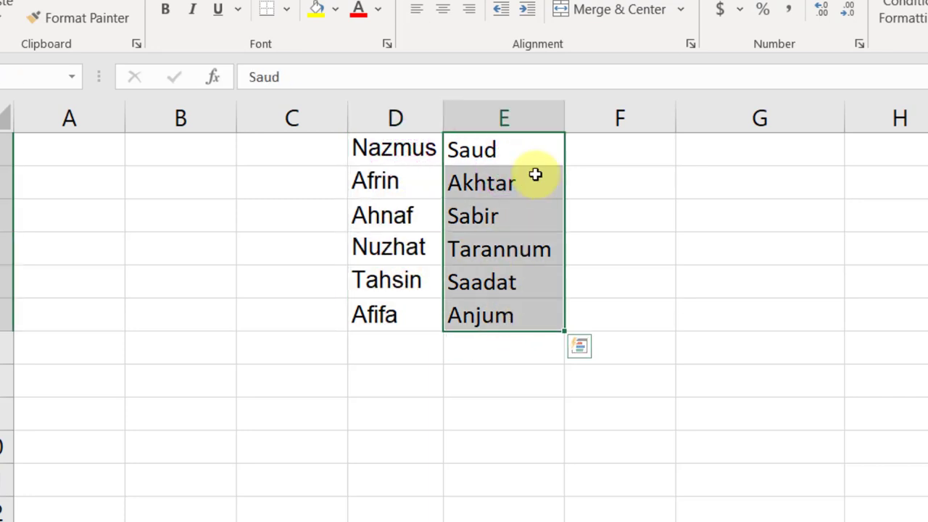
pyautogui.click(520, 160)
pyautogui.moveTo(395, 148); pyautogui.dragTo(473, 150)
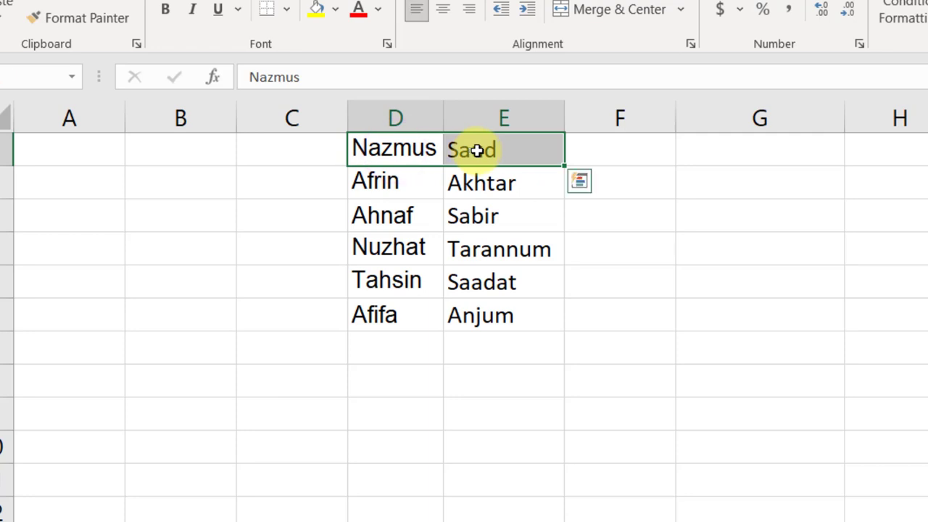
pyautogui.click(621, 153)
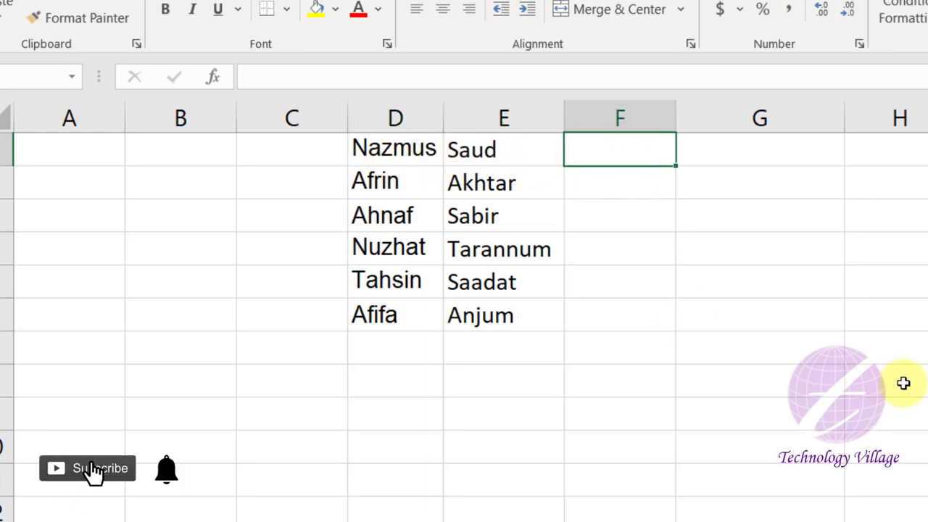
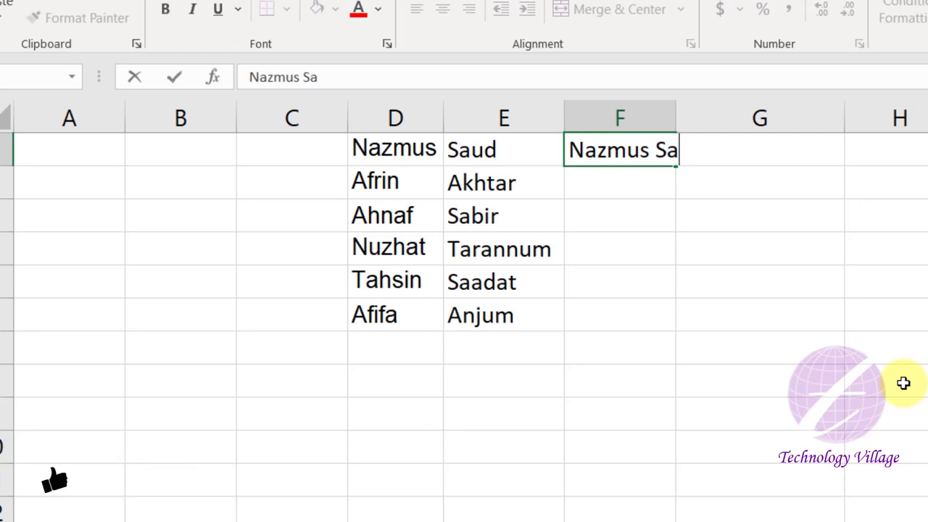
pyautogui.press('Return')
pyautogui.click(407, 147)
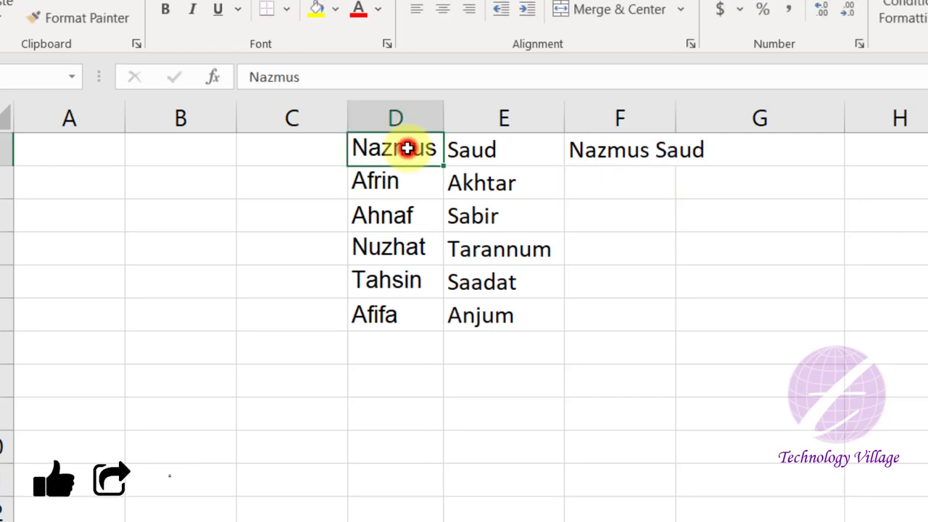
pyautogui.click(455, 150)
pyautogui.click(598, 150)
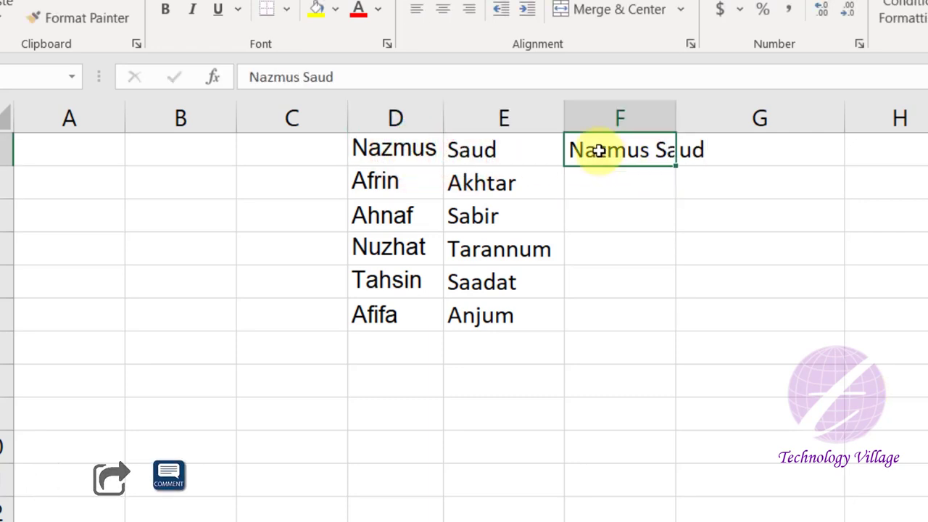
pyautogui.moveTo(598, 150)
pyautogui.mouseDown()
pyautogui.moveTo(679, 149)
pyautogui.moveTo(661, 151)
pyautogui.mouseUp()
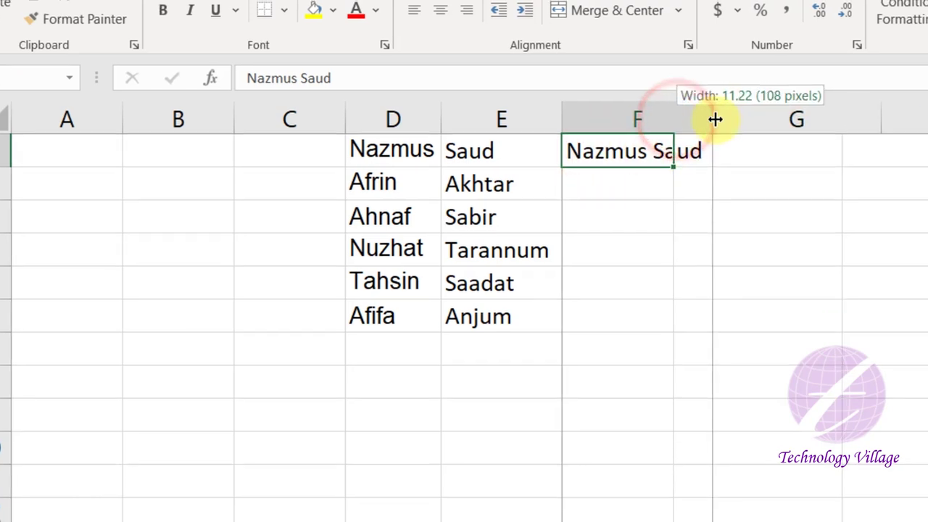
pyautogui.moveTo(685, 117); pyautogui.dragTo(715, 117)
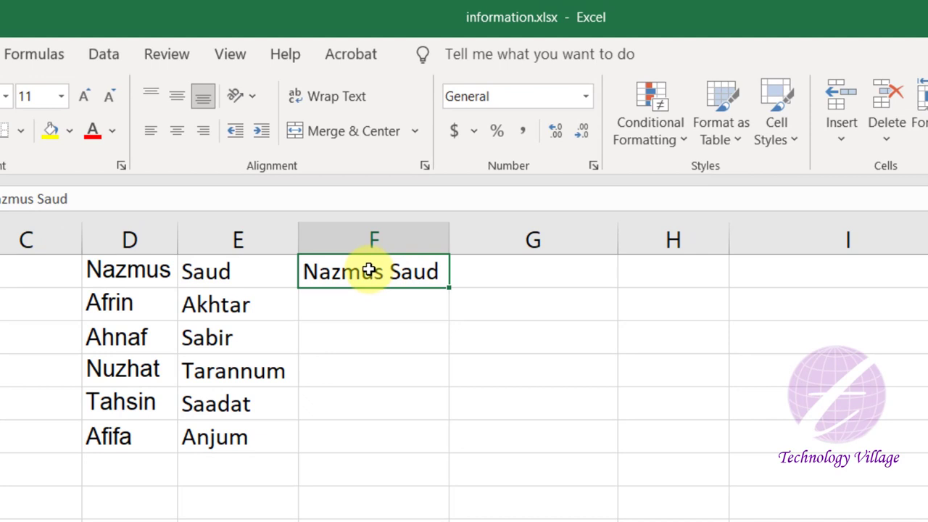
# Step: Select F1:F6 and apply Data > Flash Fill to complete the remaining full names
pyautogui.moveTo(368, 270); pyautogui.dragTo(376, 435)
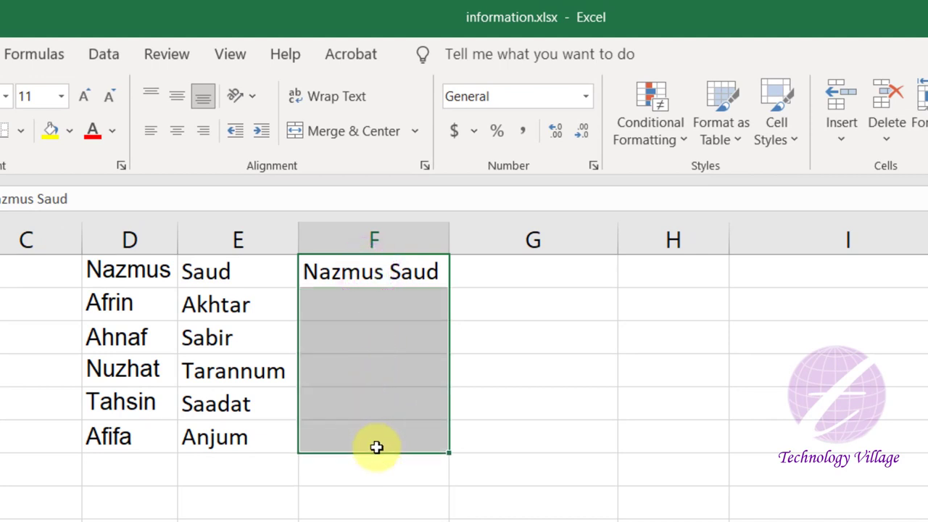
pyautogui.click(105, 56)
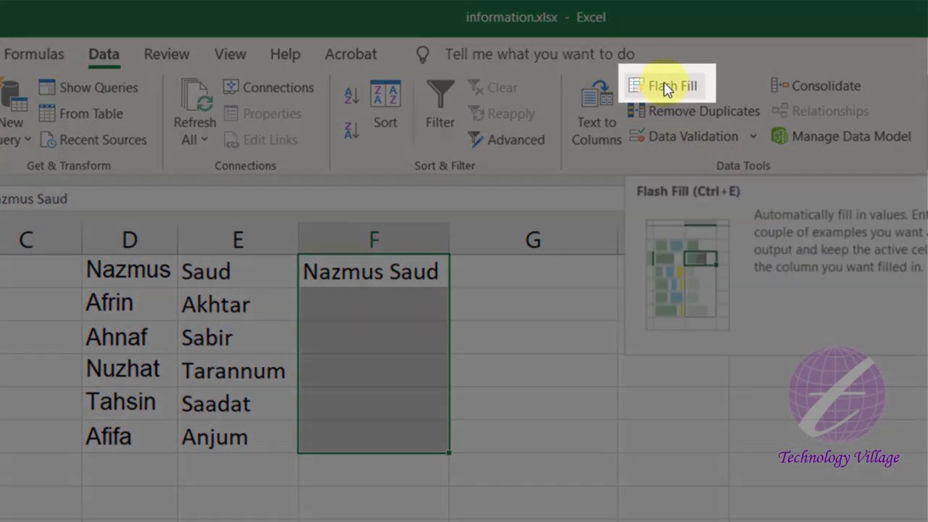
pyautogui.click(665, 87)
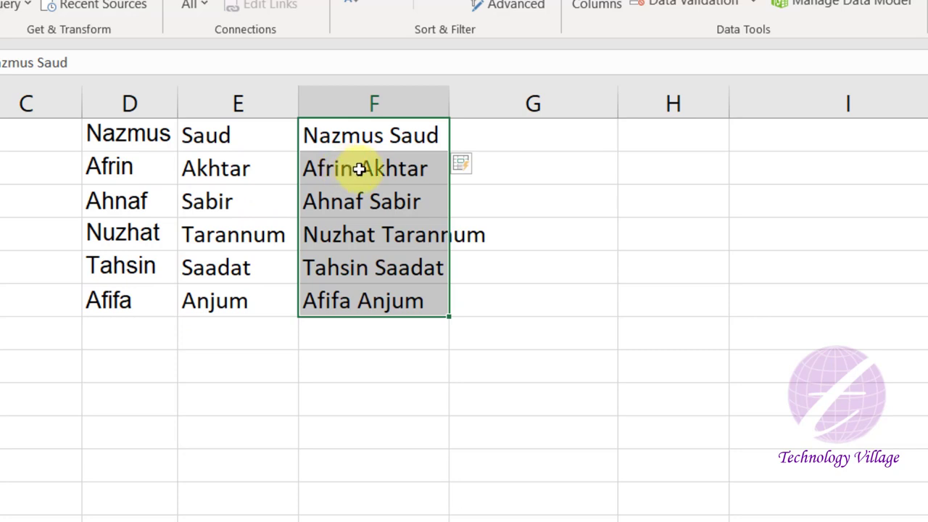
# Step: Widen column F, then undo both the widening and the Flash Fill names
pyautogui.moveTo(448, 102); pyautogui.dragTo(498, 102)
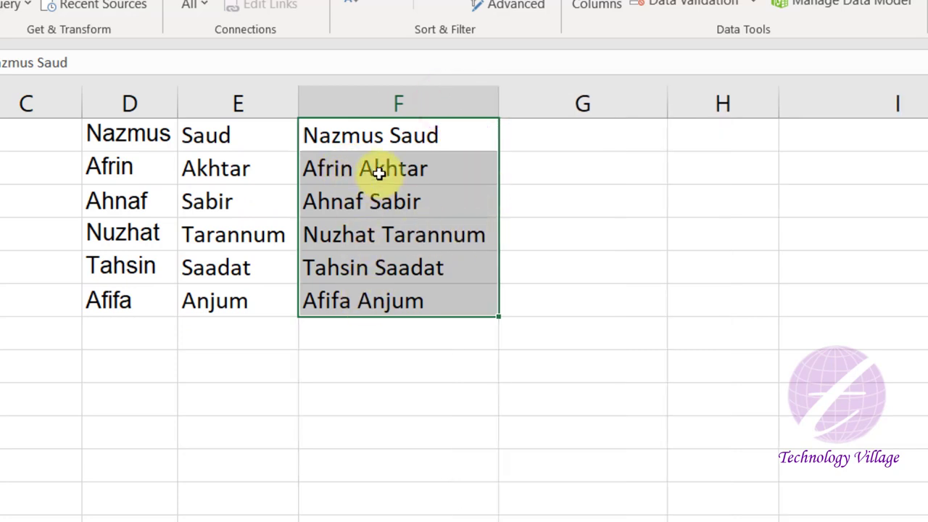
pyautogui.hotkey('ctrl', 'z')
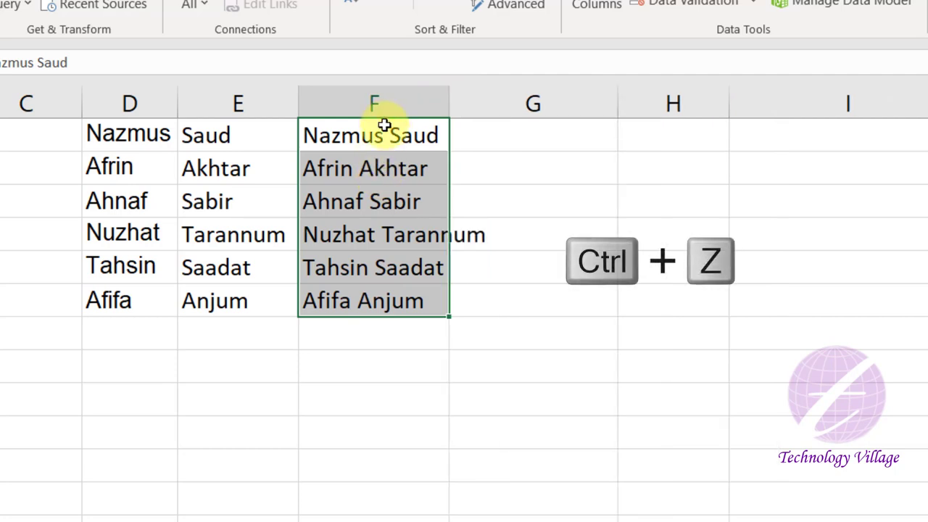
pyautogui.hotkey('ctrl', 'z')
pyautogui.click(386, 141)
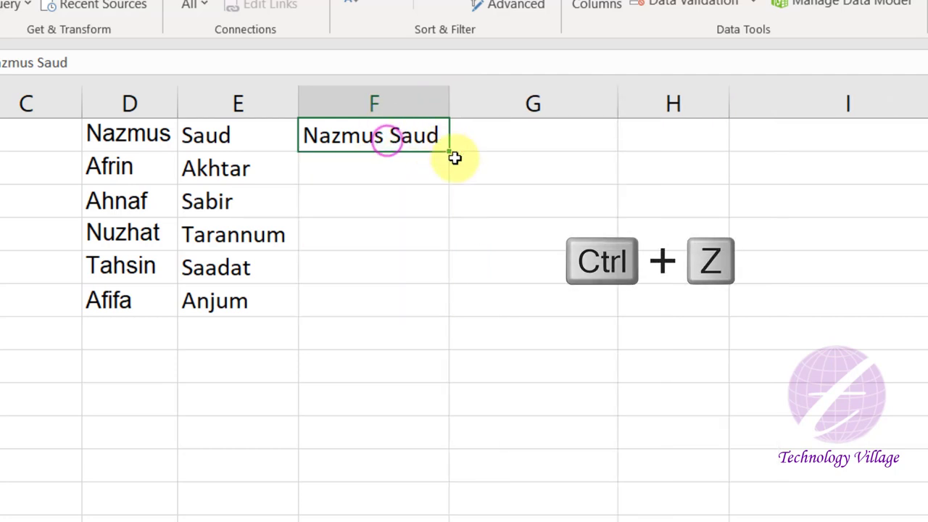
pyautogui.moveTo(449, 151); pyautogui.dragTo(449, 315)
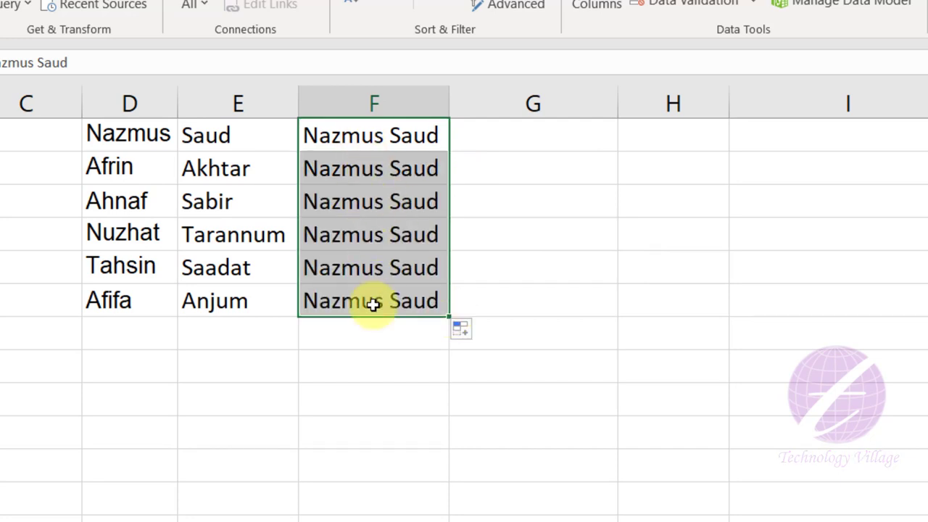
pyautogui.click(478, 330)
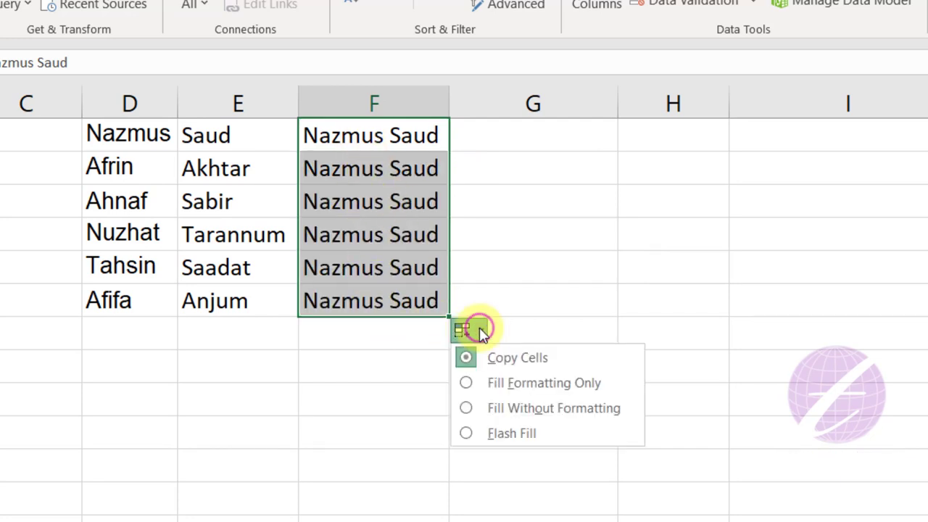
pyautogui.click(523, 434)
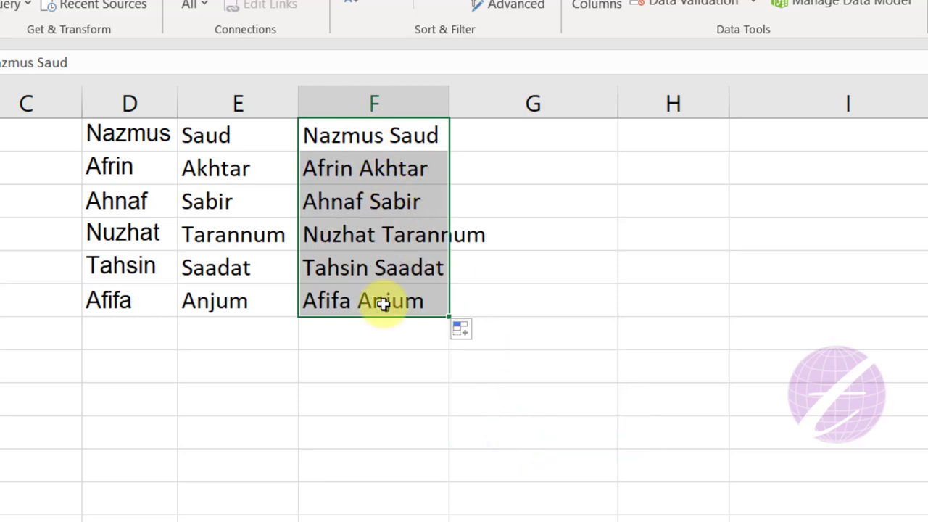
pyautogui.moveTo(448, 92); pyautogui.dragTo(494, 92)
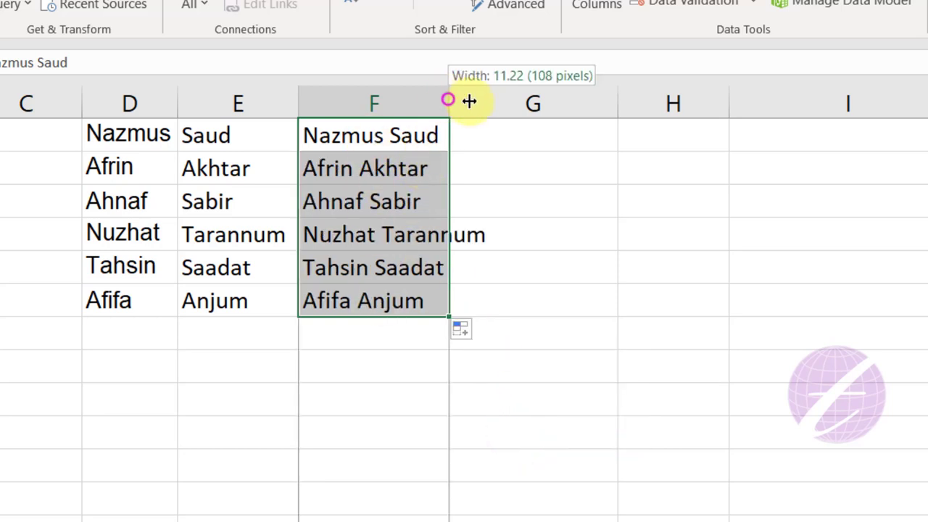
pyautogui.click(352, 178)
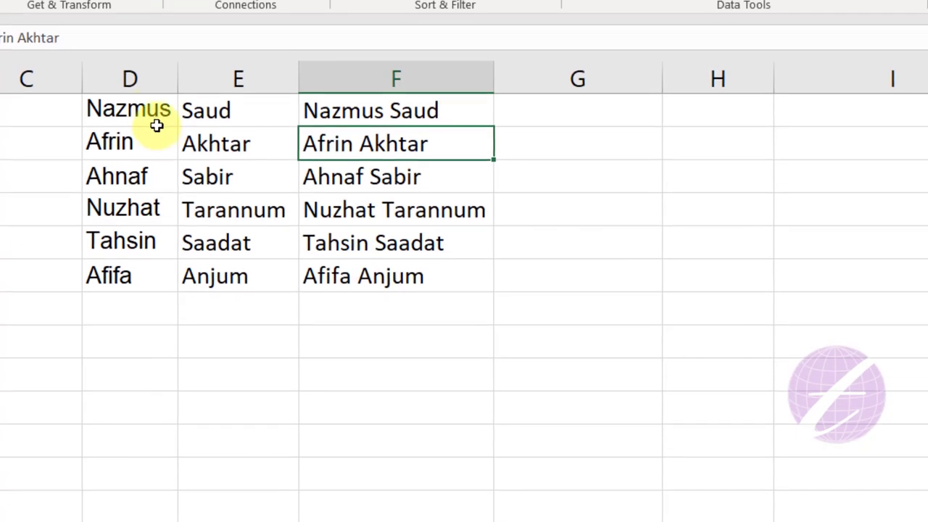
# Step: Copy the original first and last names and paste them below the list at D8
pyautogui.moveTo(134, 41)
pyautogui.mouseDown()
pyautogui.moveTo(203, 152)
pyautogui.moveTo(208, 208)
pyautogui.mouseUp()
pyautogui.hotkey('ctrl', 'c')
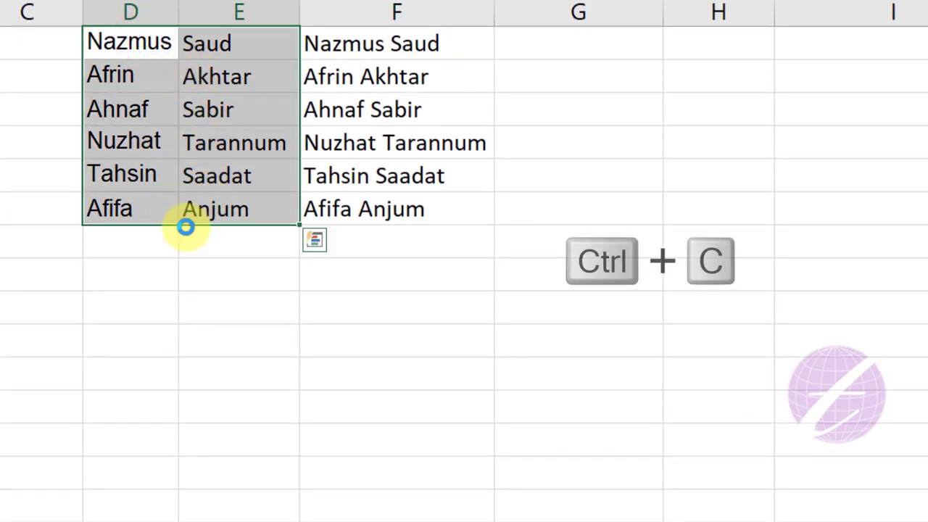
pyautogui.click(148, 273)
pyautogui.hotkey('ctrl', 'v')
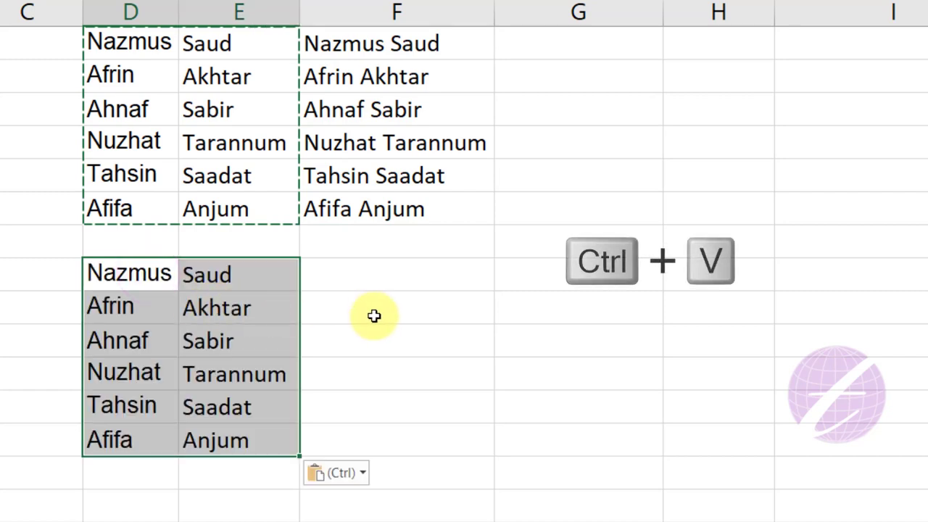
pyautogui.click(367, 278)
pyautogui.press('Escape')
pyautogui.write('NS')
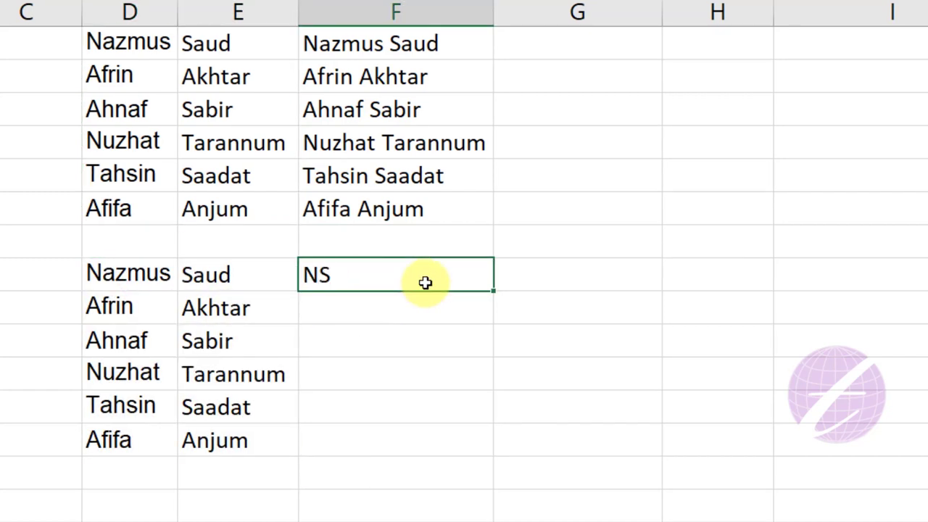
pyautogui.press('Return')
pyautogui.click(416, 275)
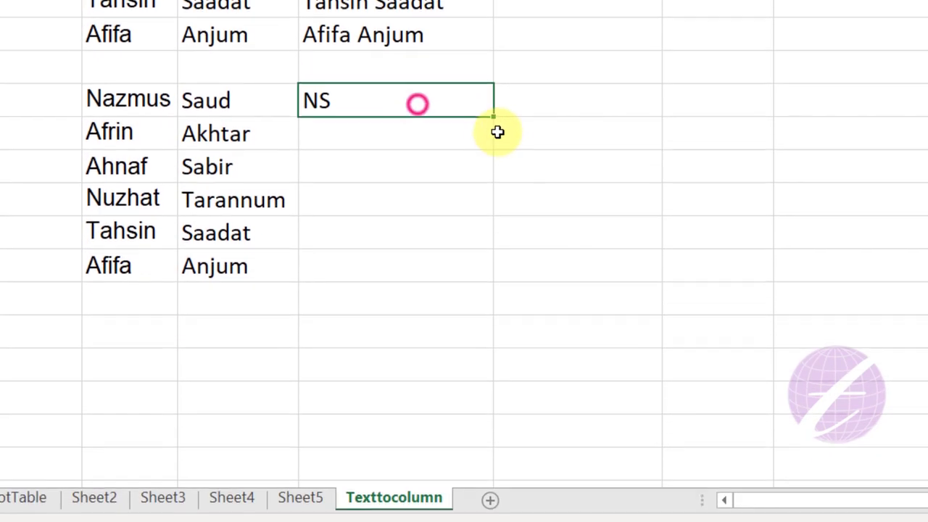
pyautogui.moveTo(492, 290); pyautogui.dragTo(497, 344)
pyautogui.moveTo(497, 155); pyautogui.dragTo(484, 254)
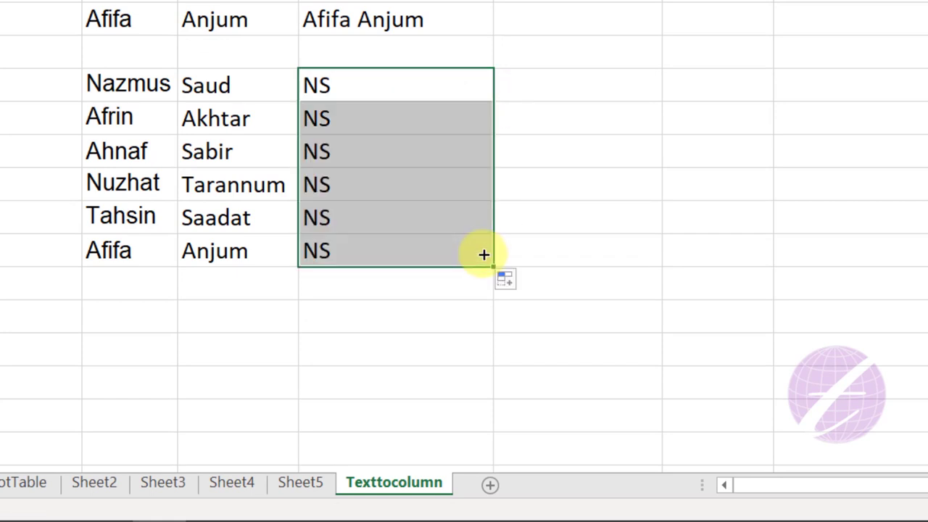
pyautogui.click(506, 278)
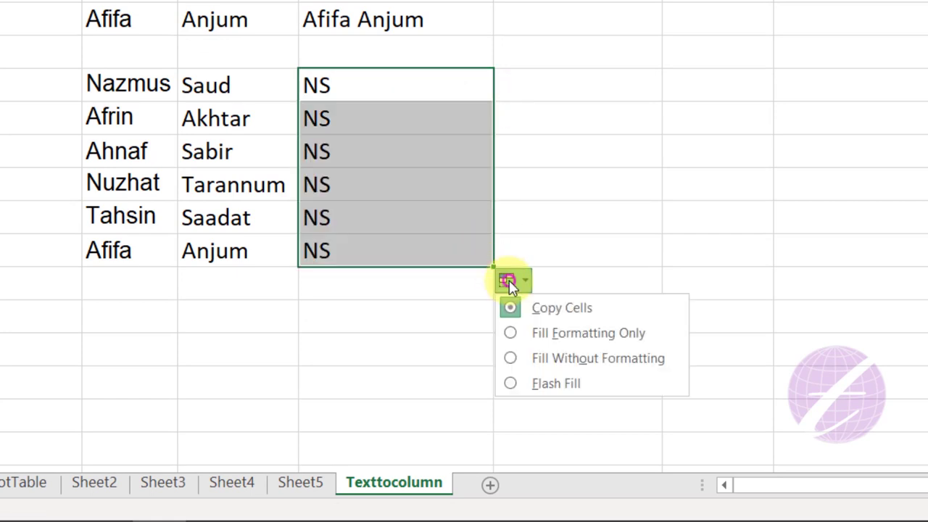
pyautogui.click(546, 384)
pyautogui.click(349, 74)
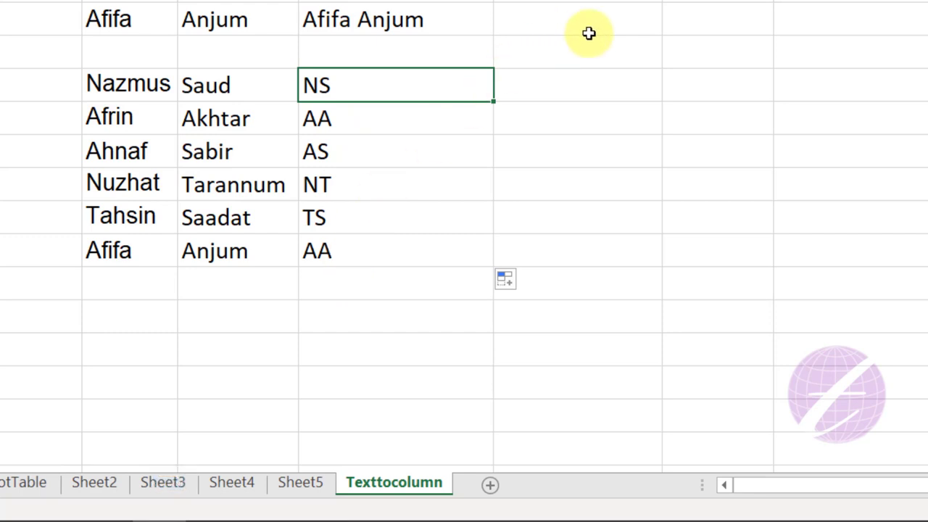
# Step: Copy the Nazmus-to-Afifa name rows and paste them into G8:H13
pyautogui.click(555, 91)
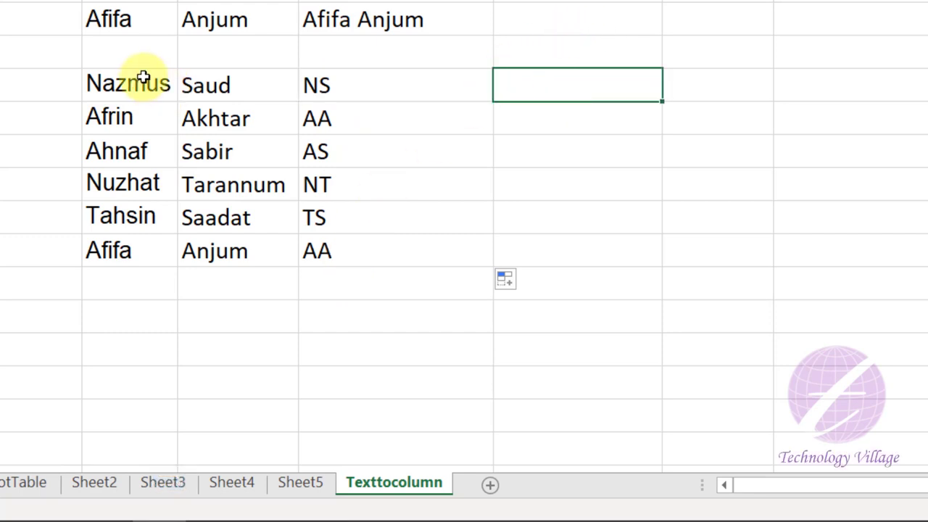
pyautogui.moveTo(141, 80)
pyautogui.mouseDown()
pyautogui.moveTo(282, 229)
pyautogui.moveTo(271, 244)
pyautogui.mouseUp()
pyautogui.hotkey('ctrl', 'c')
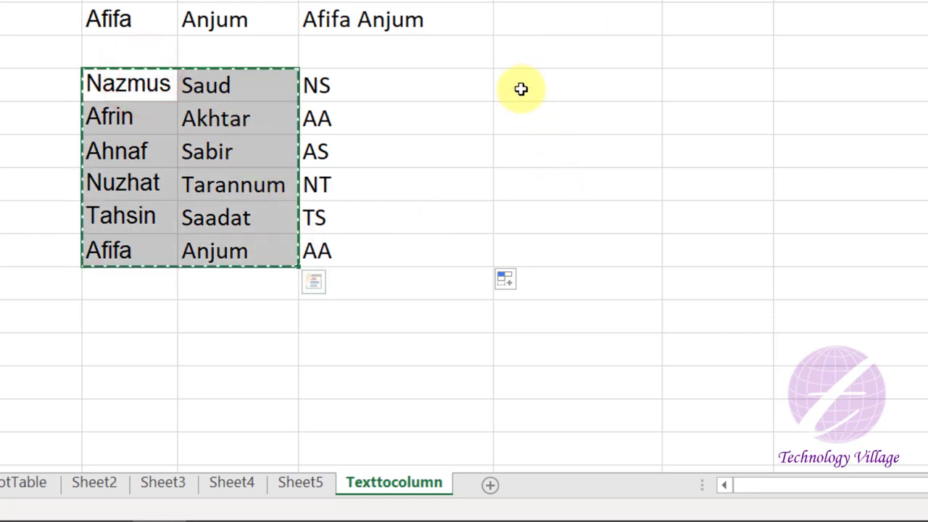
pyautogui.click(521, 89)
pyautogui.hotkey('ctrl', 'v')
pyautogui.click(836, 82)
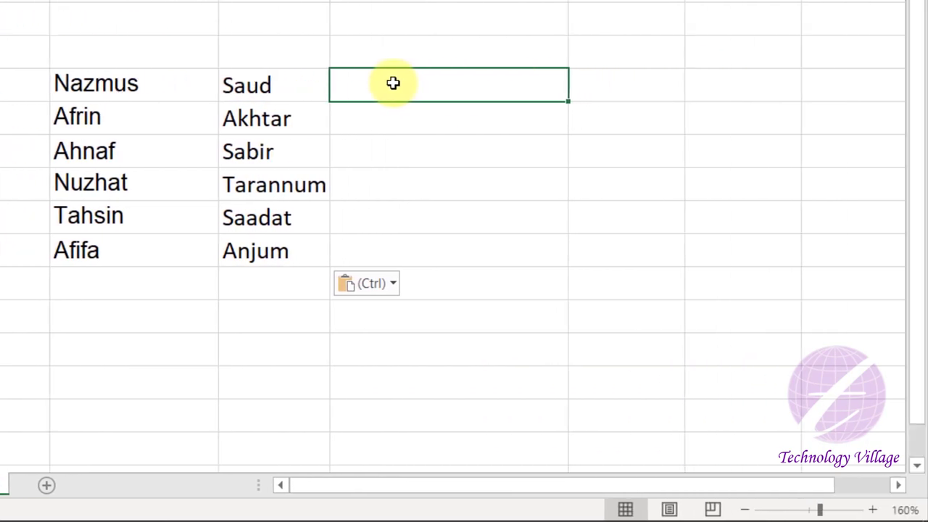
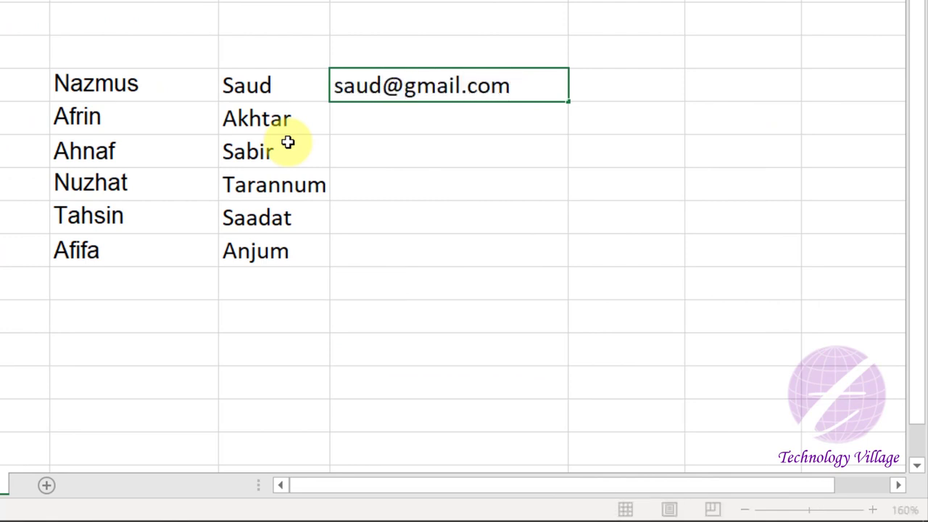
pyautogui.press('Return')
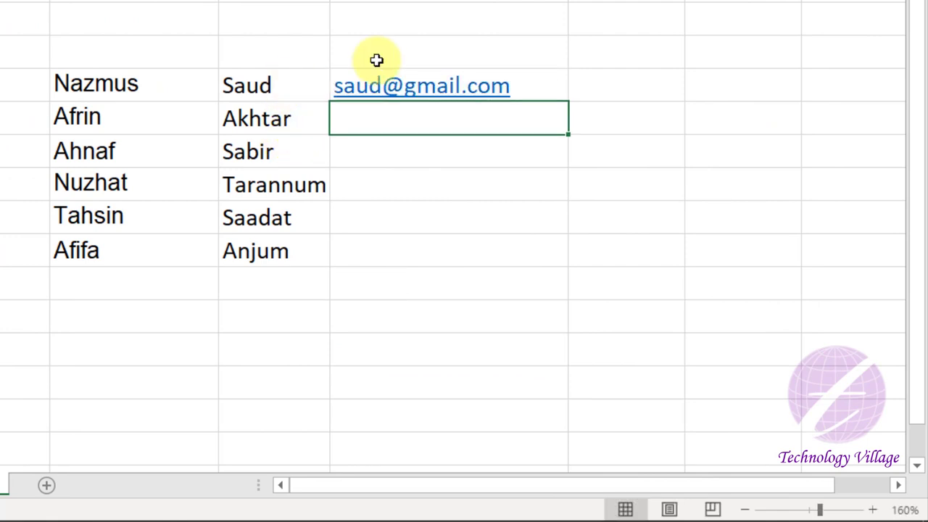
pyautogui.click(521, 85)
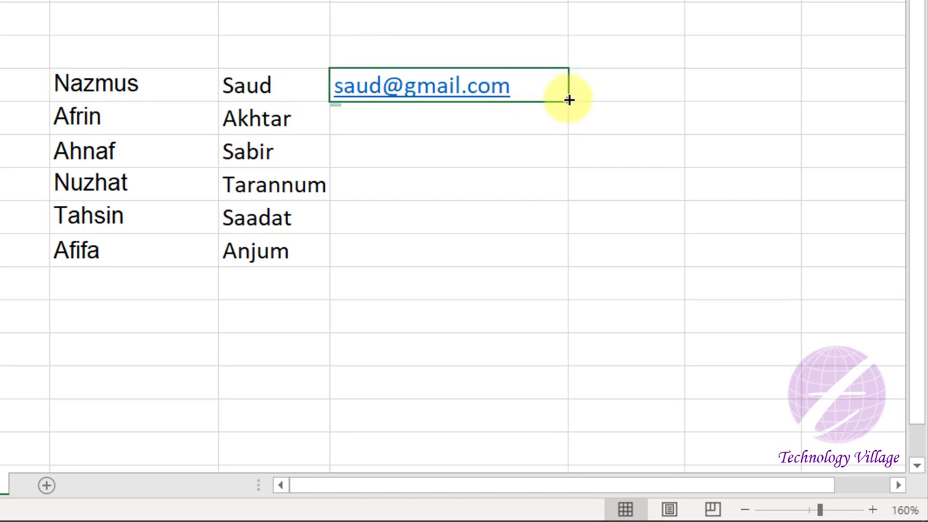
pyautogui.moveTo(569, 99); pyautogui.dragTo(537, 258)
pyautogui.click(586, 281)
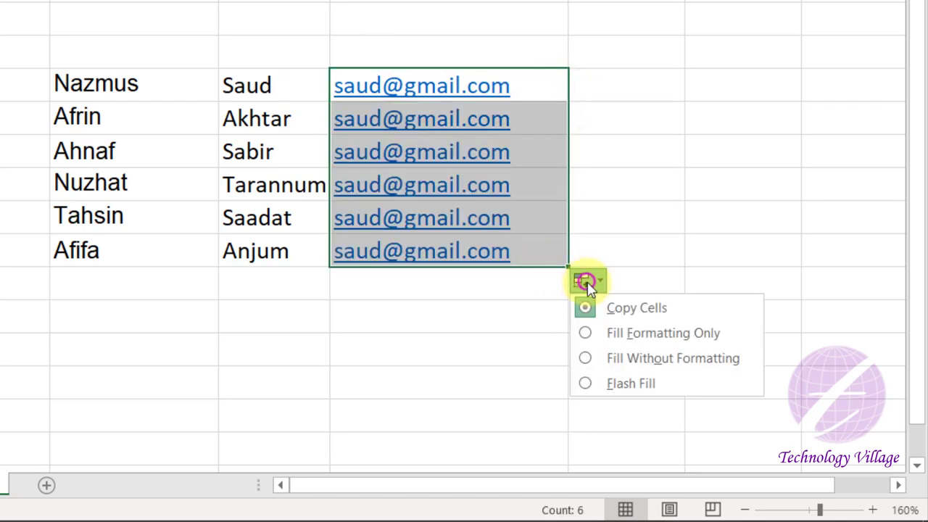
pyautogui.click(643, 384)
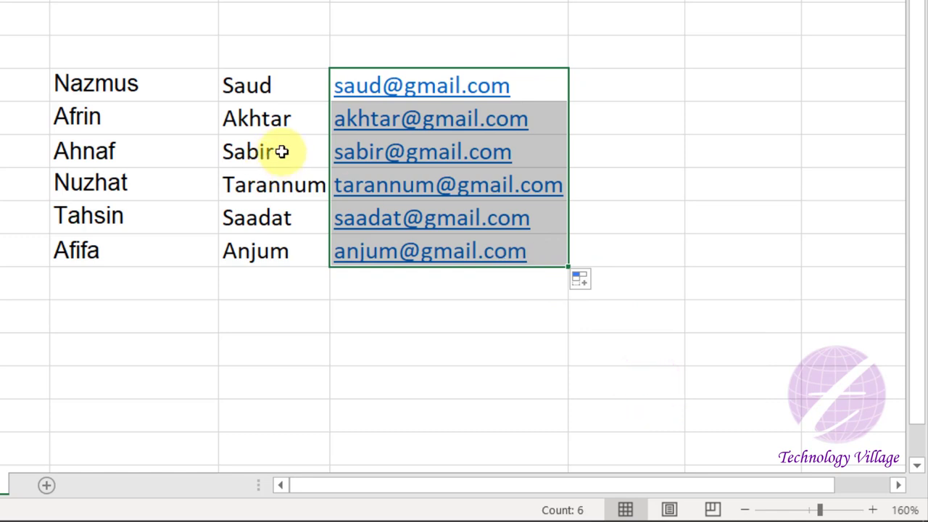
pyautogui.click(249, 88)
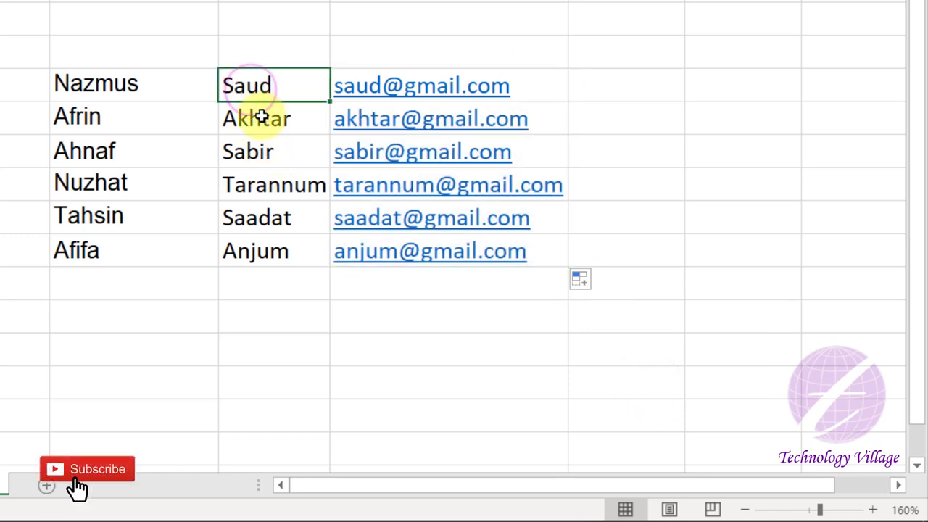
pyautogui.click(260, 122)
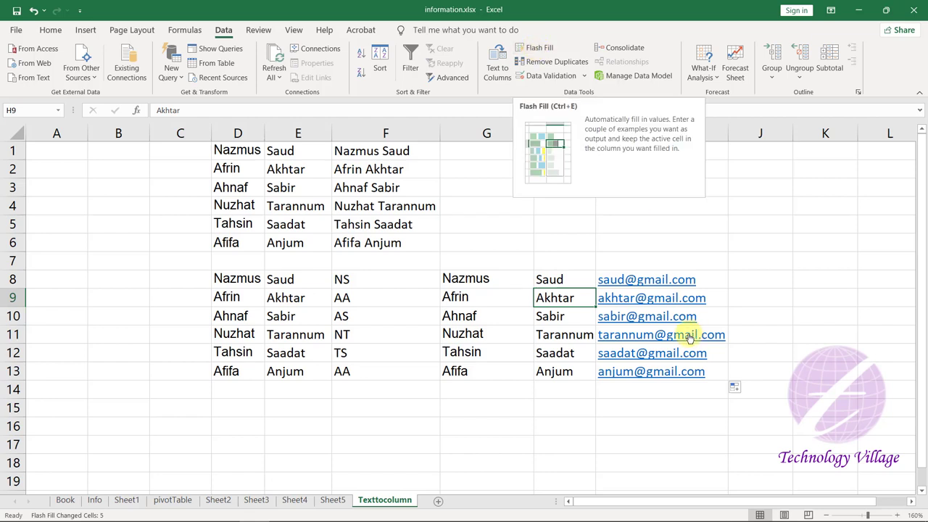
# Step: Close the Flash Fill options, switch to the Home tab, and view the Fill dropdown without changes
pyautogui.click(742, 391)
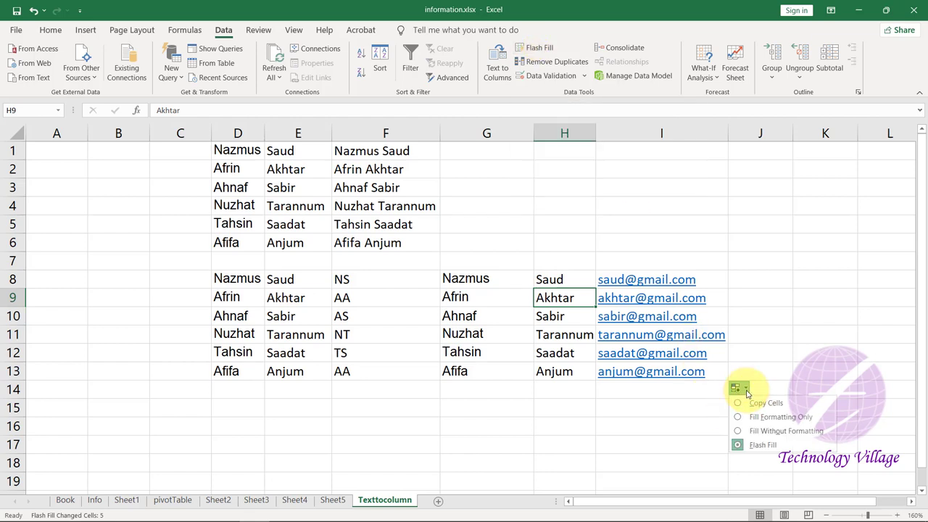
pyautogui.click(705, 229)
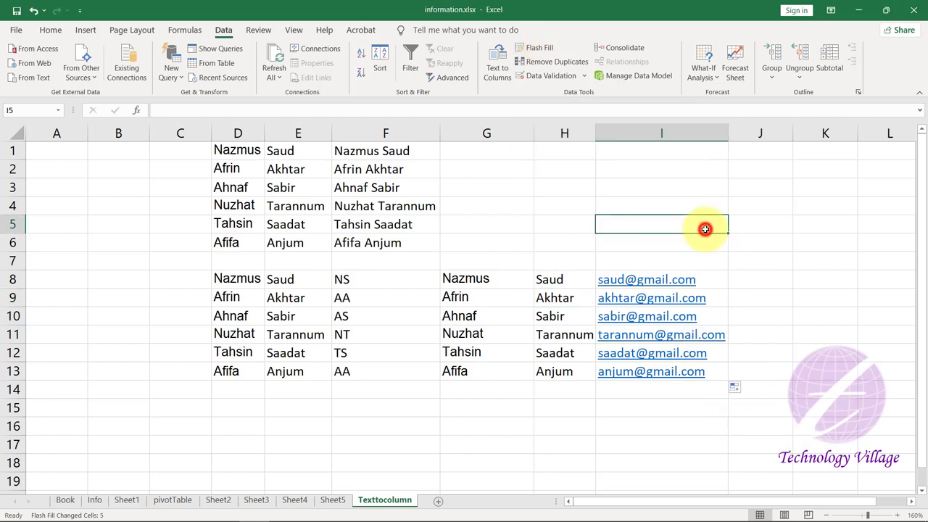
pyautogui.click(52, 31)
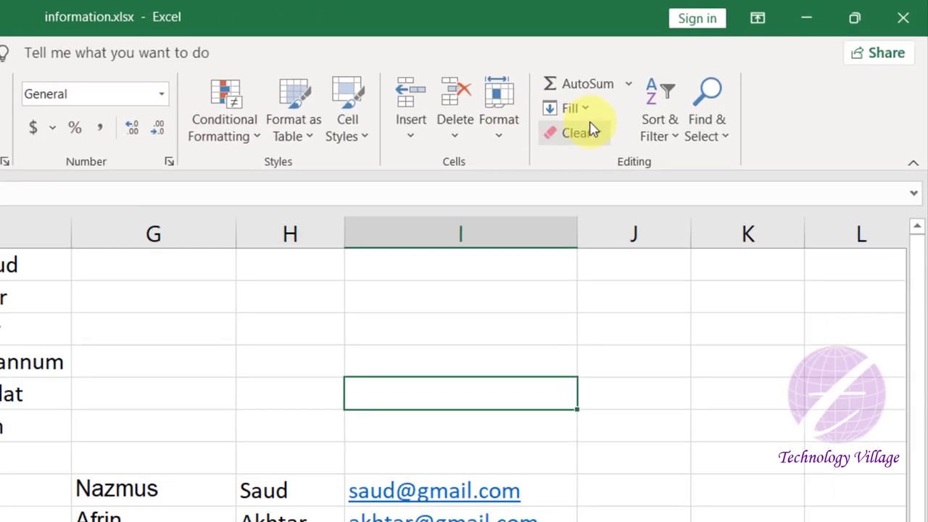
pyautogui.click(697, 74)
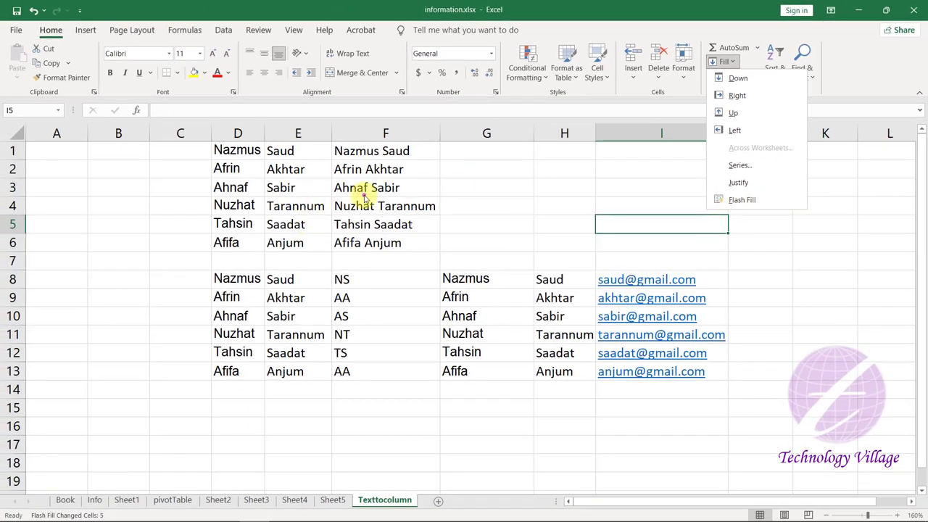
pyautogui.click(364, 197)
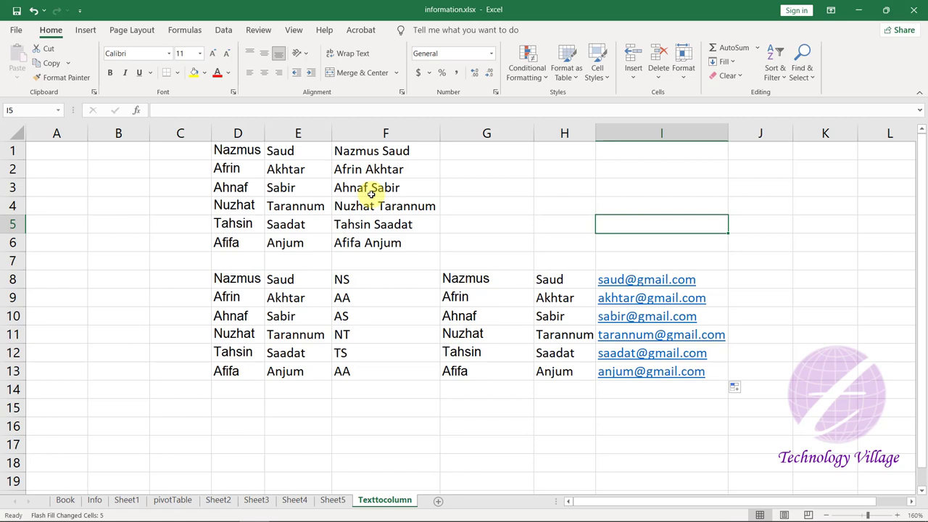